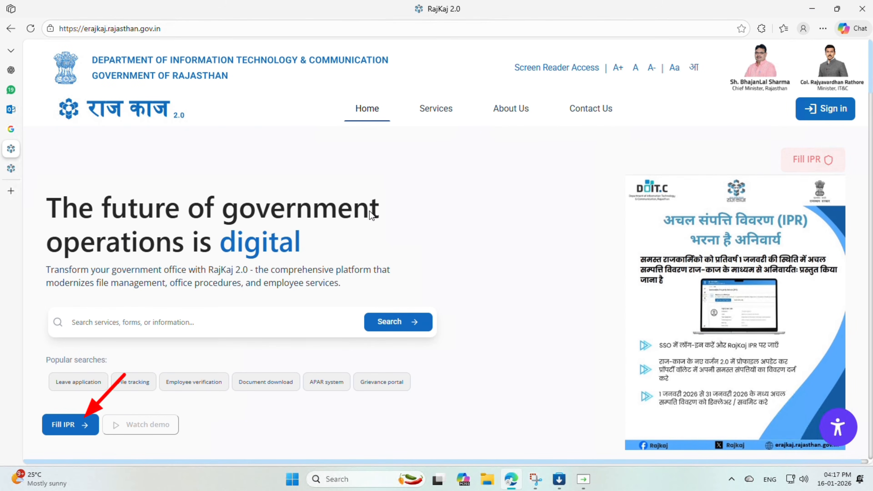
# Open the IPR dashboard and switch the portal module to Master
pyautogui.click(73, 425)
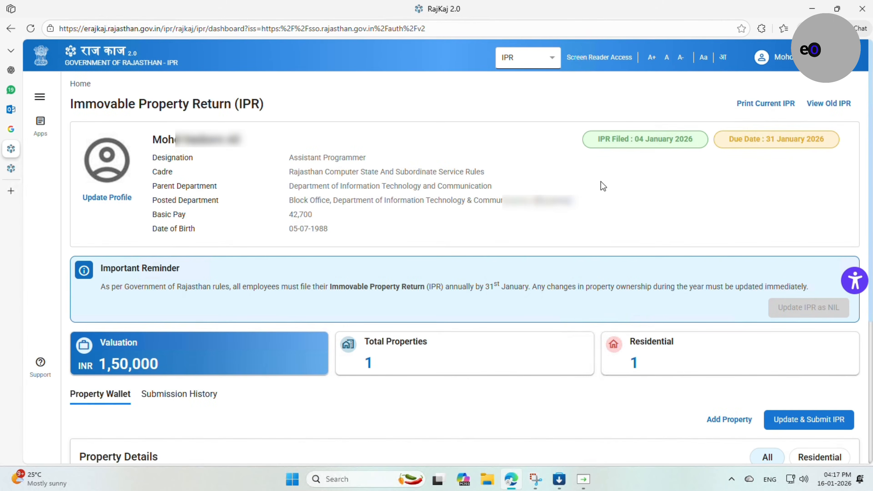
pyautogui.click(512, 61)
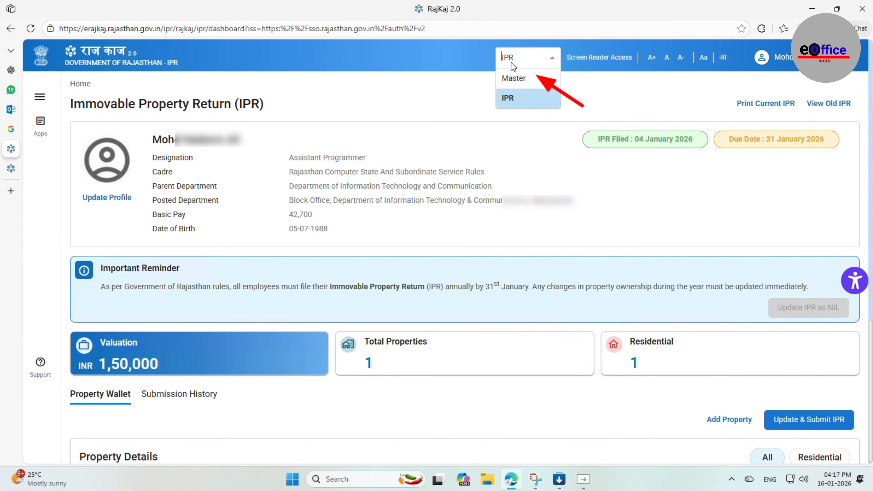
pyautogui.click(520, 79)
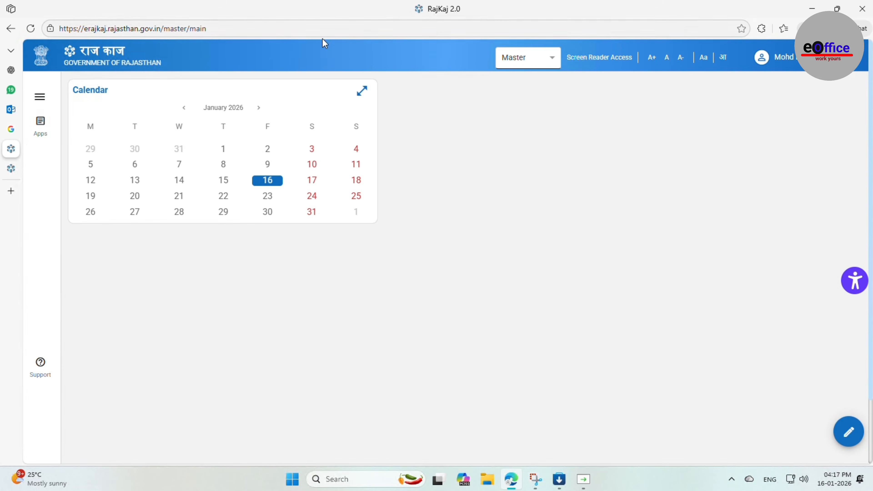
# Open Apps, go to Public Service Representative's Create Employee, and start a Government Employee registration
pyautogui.click(46, 132)
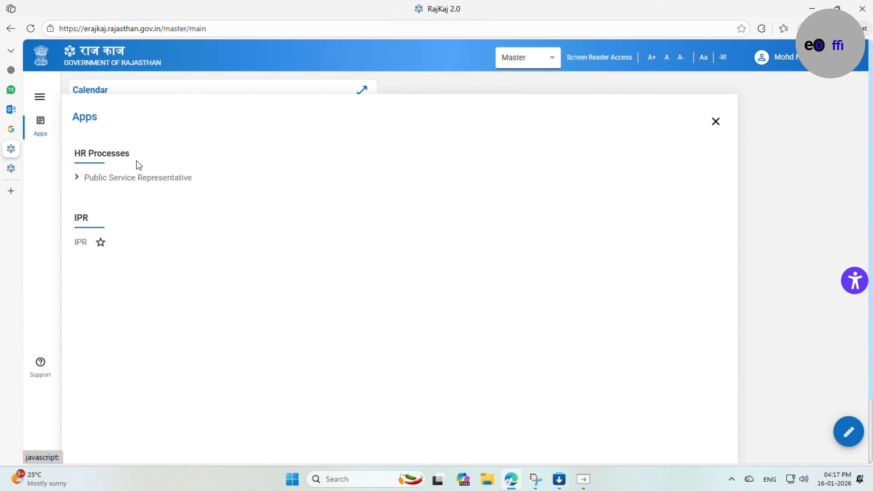
pyautogui.click(130, 179)
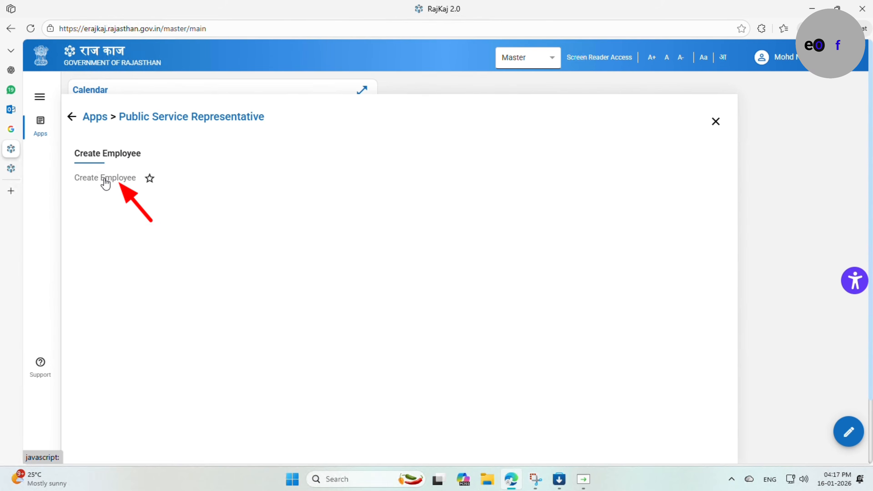
pyautogui.click(106, 185)
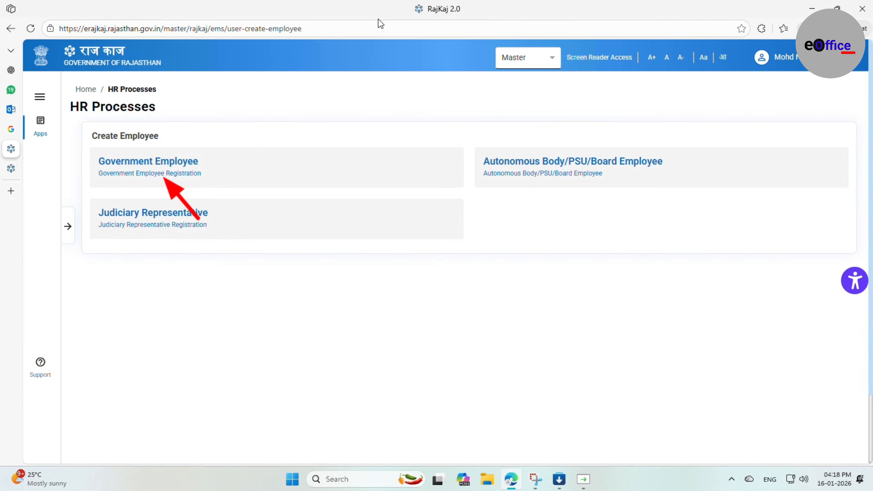
pyautogui.click(192, 169)
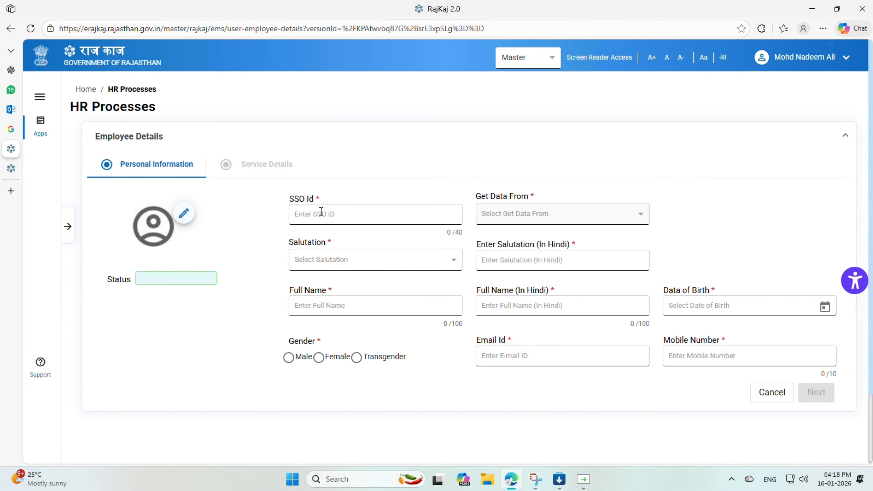
# Enter the employee's SSO ID and choose SSO as the source to fetch data from
pyautogui.click(310, 209)
pyautogui.write('prash')
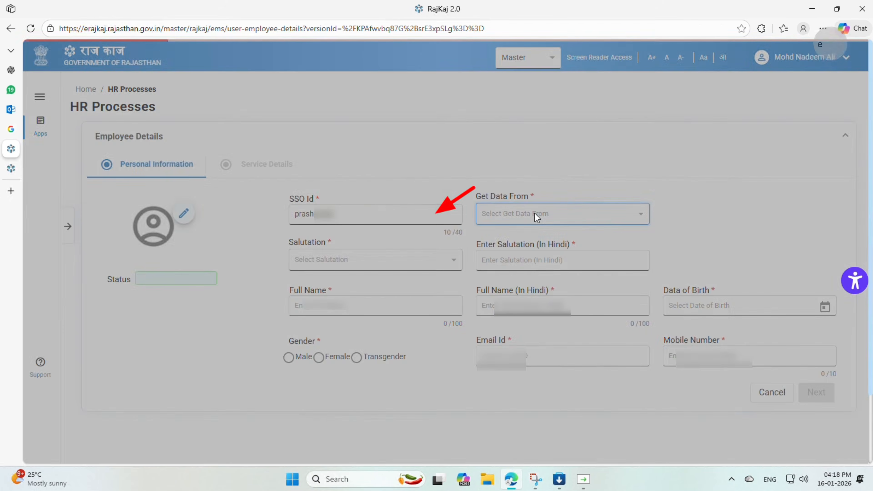
pyautogui.click(535, 214)
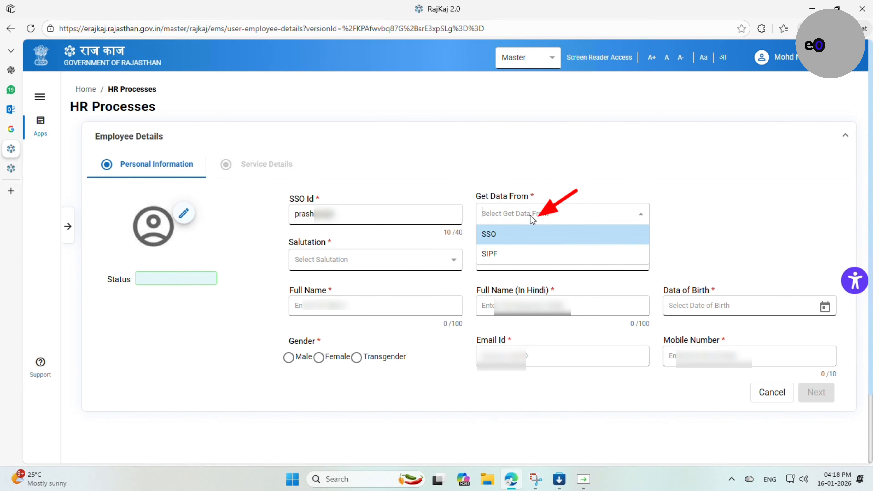
pyautogui.click(508, 238)
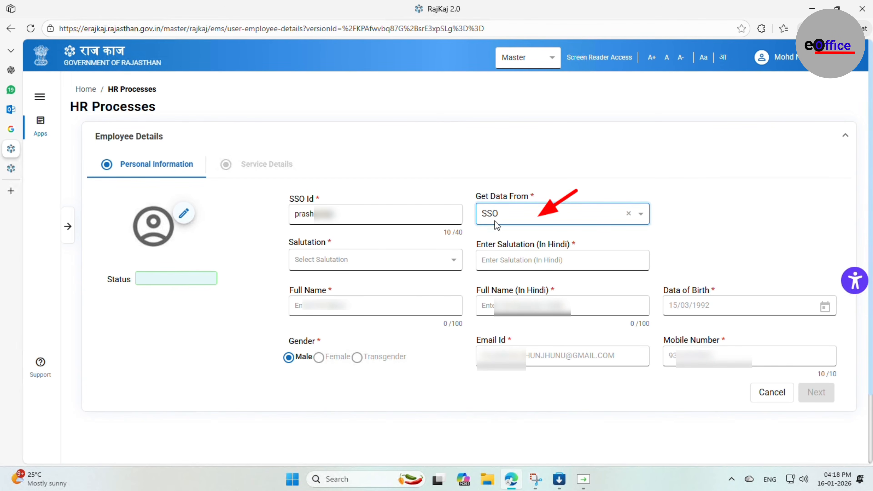
# Change the data source to SIPF
pyautogui.click(498, 220)
pyautogui.click(500, 257)
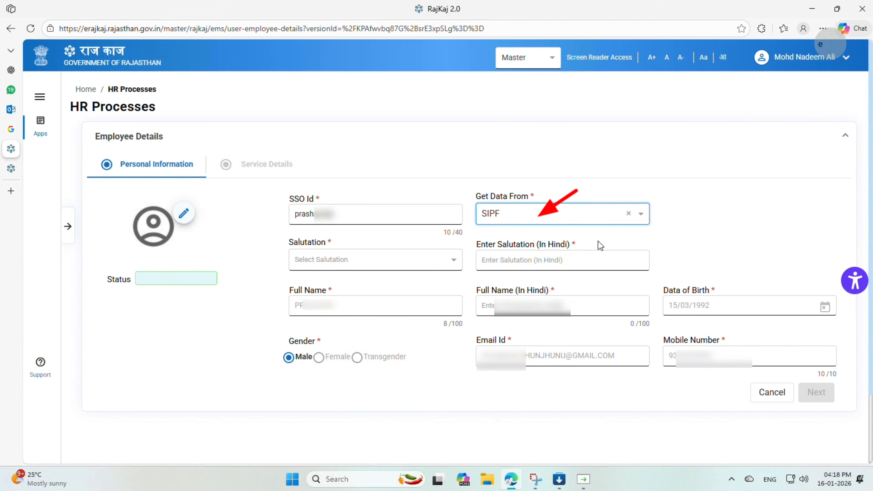
# Set the salutation to Mr. and proceed to the Service Details section
pyautogui.click(431, 261)
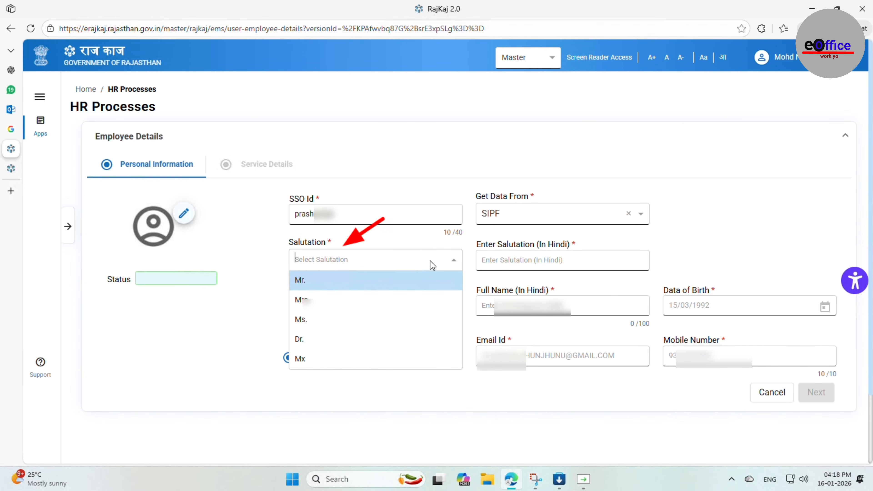
pyautogui.click(363, 284)
pyautogui.click(491, 304)
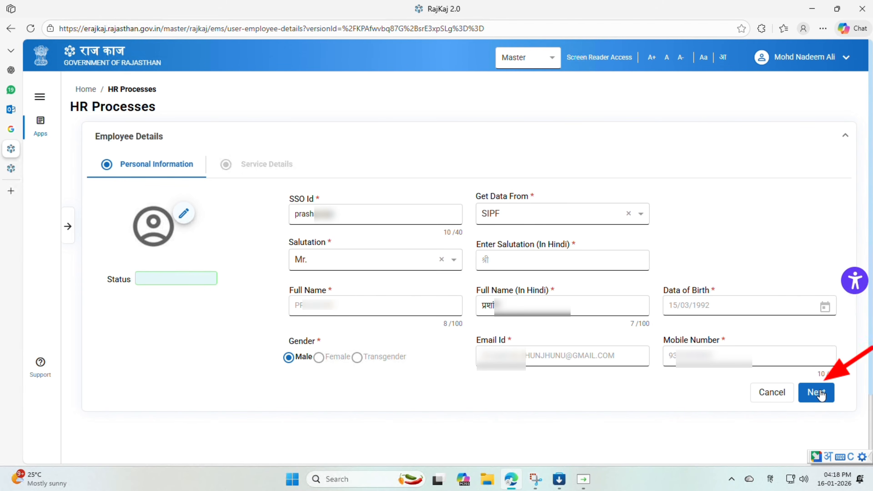
pyautogui.click(811, 393)
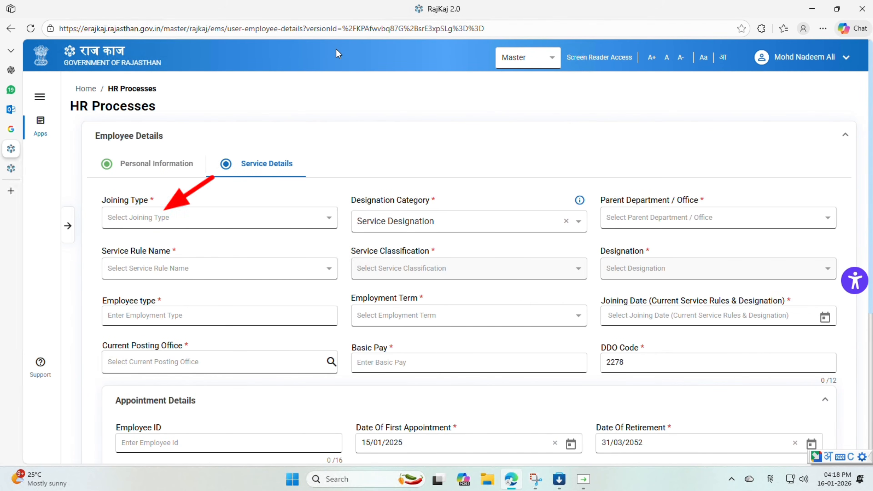
# Set the joining type to Recruitment and keep the designation category as Service Designation
pyautogui.click(206, 218)
pyautogui.click(154, 241)
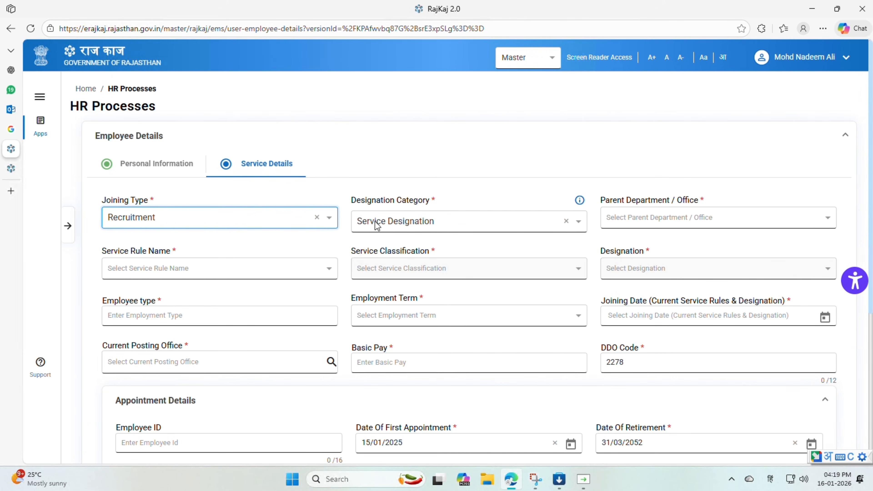
pyautogui.click(388, 220)
pyautogui.click(393, 242)
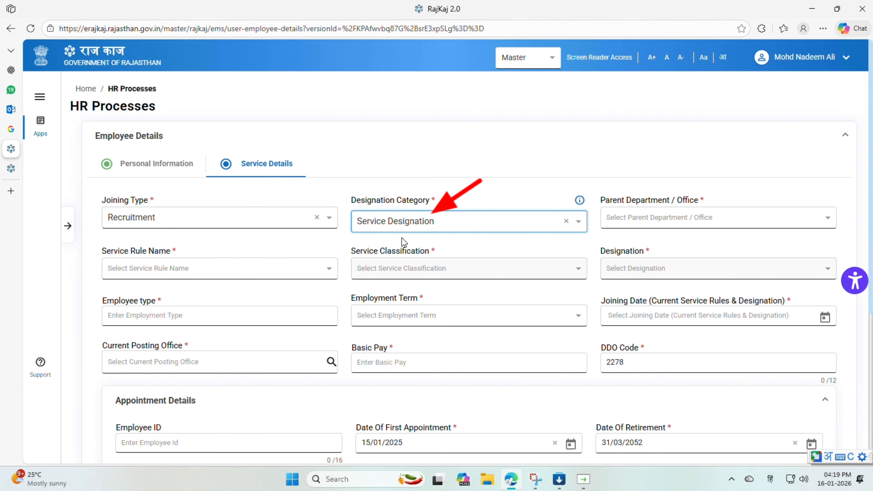
# Search for finan and choose Finance Department as the parent department
pyautogui.click(638, 219)
pyautogui.write('finan')
pyautogui.hotkey('alt', 'shift')
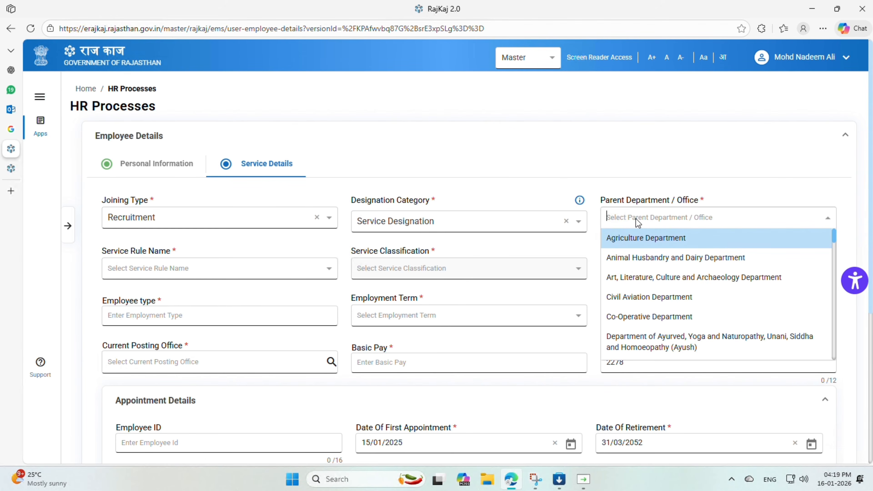
pyautogui.write('finan')
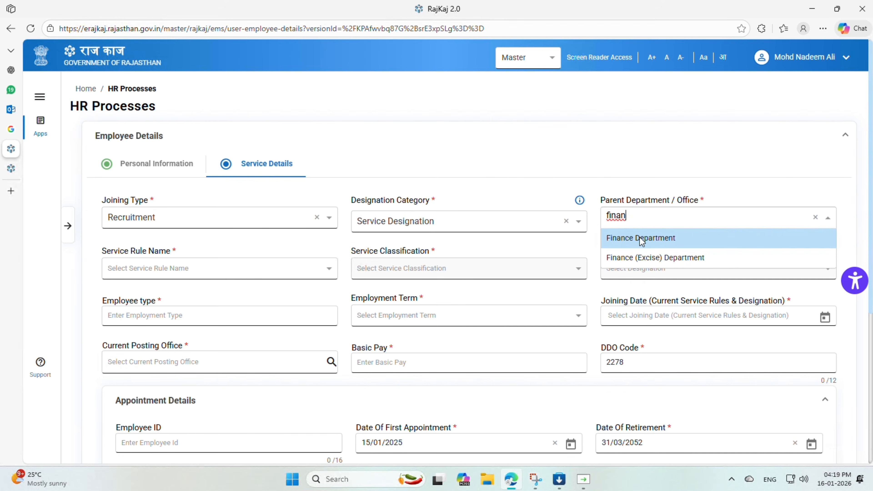
pyautogui.click(640, 237)
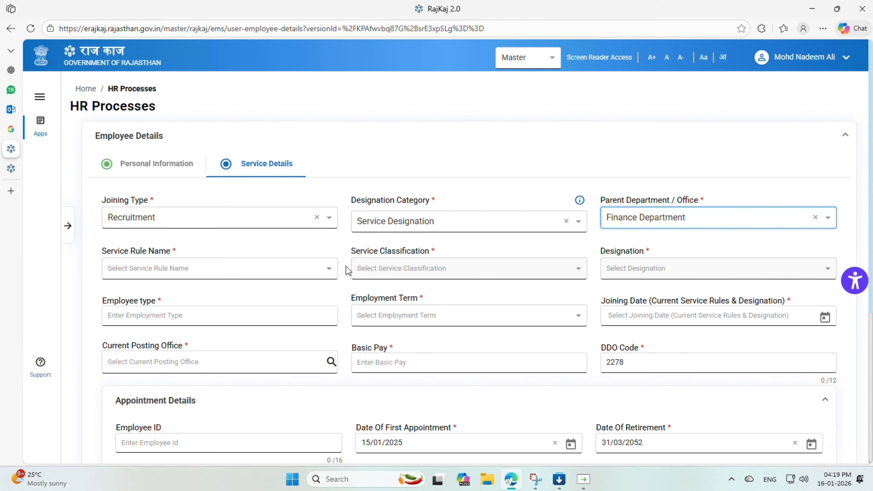
# Choose Rajasthan Subordinate Accounts Service Rules as the service rule name
pyautogui.click(272, 268)
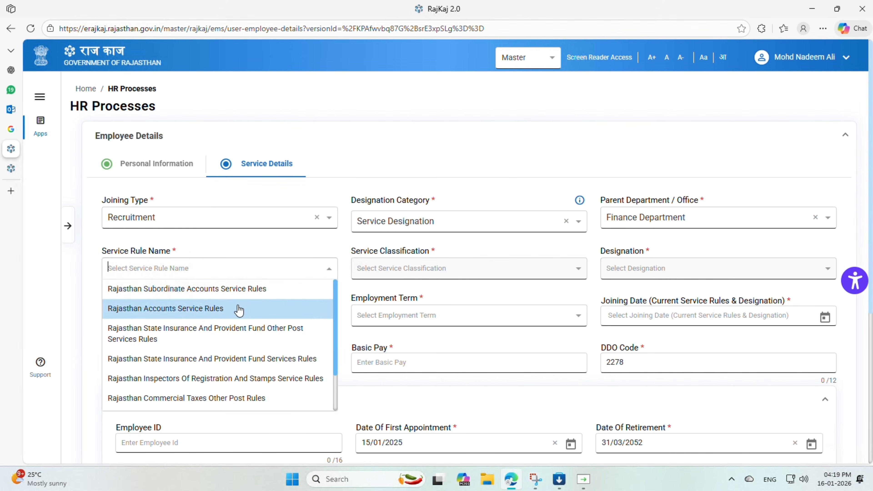
pyautogui.click(241, 289)
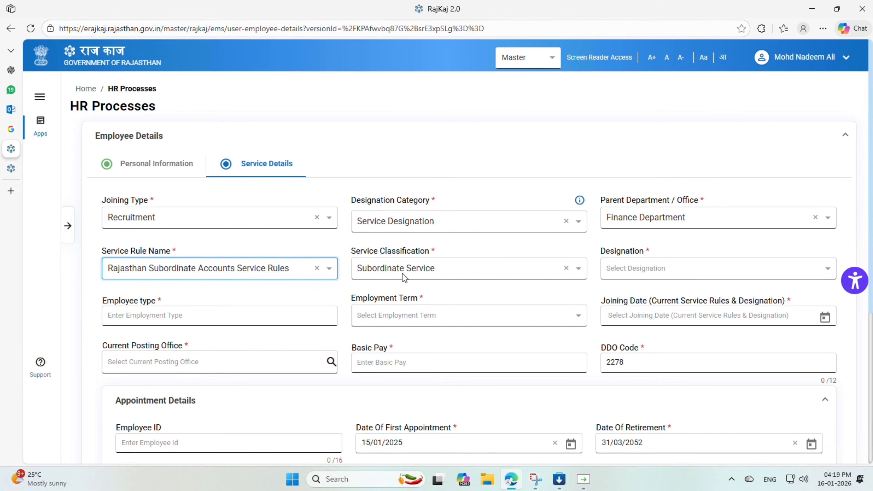
# Confirm Subordinate Service as the service classification and choose Junior Accountant as the designation
pyautogui.click(400, 273)
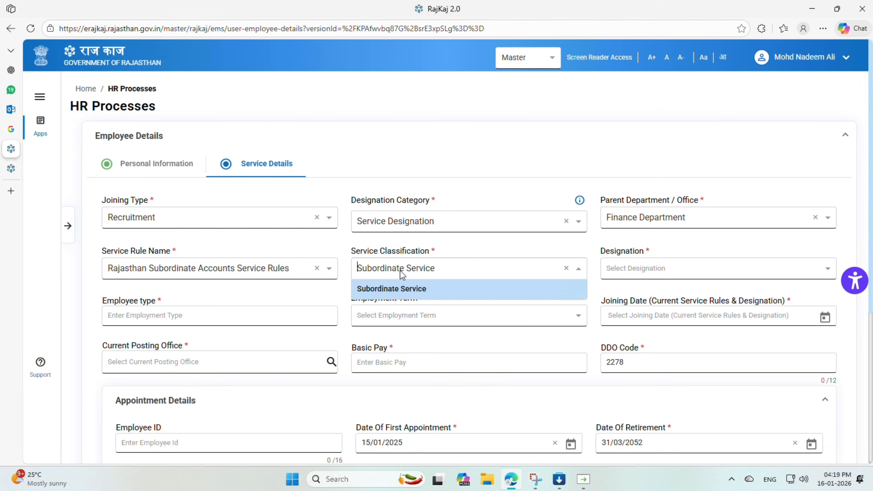
pyautogui.click(556, 251)
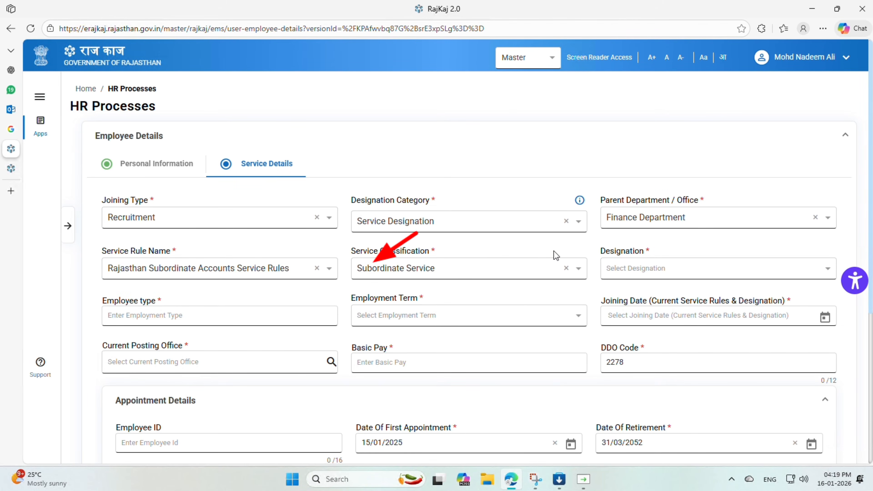
pyautogui.click(638, 273)
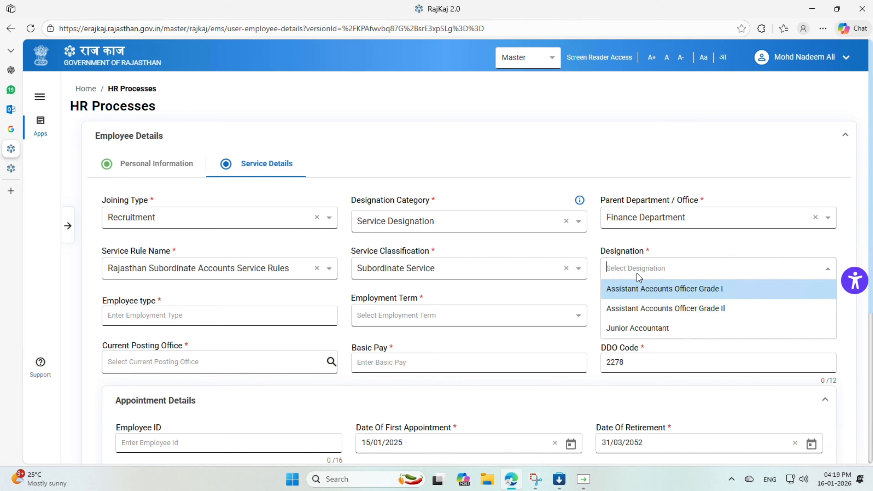
pyautogui.click(636, 324)
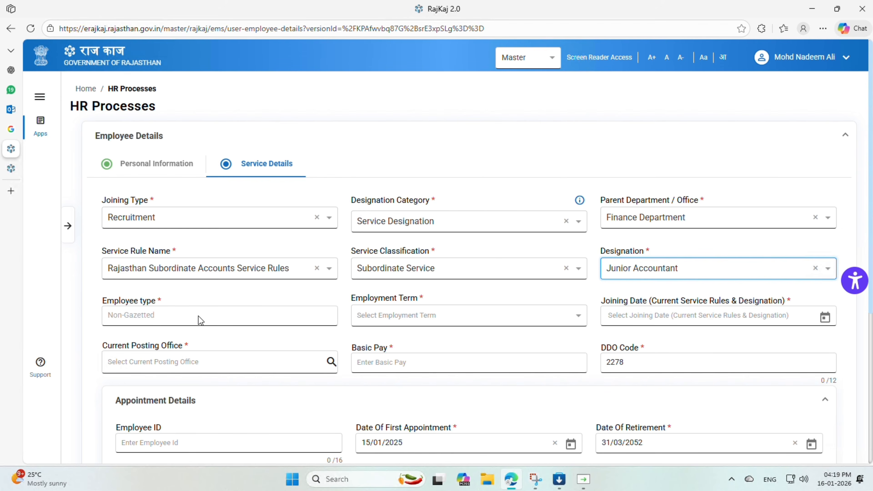
# Set the employment term to Probationer
pyautogui.click(412, 316)
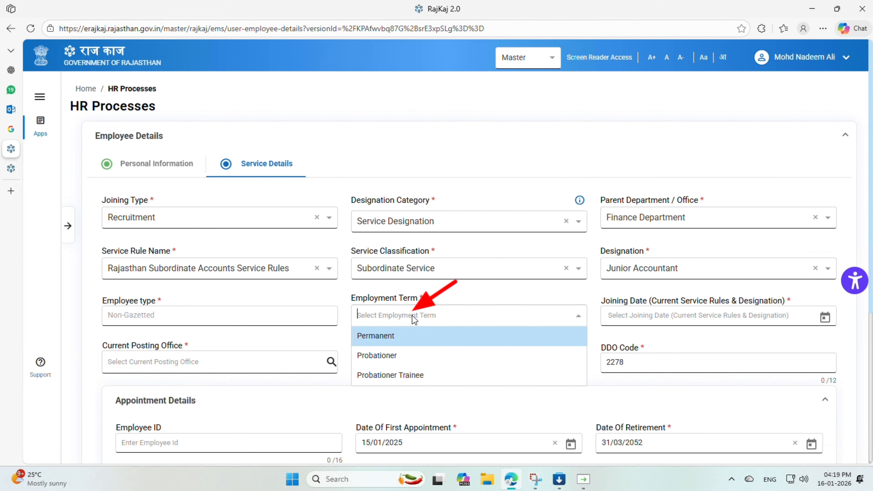
pyautogui.click(404, 357)
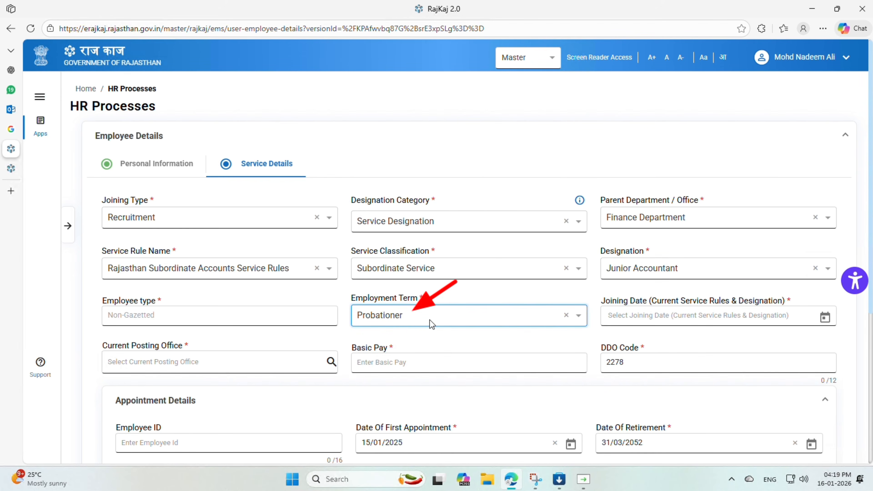
# Set the joining date for the current service rules and designation to 15/01/2025
pyautogui.click(416, 318)
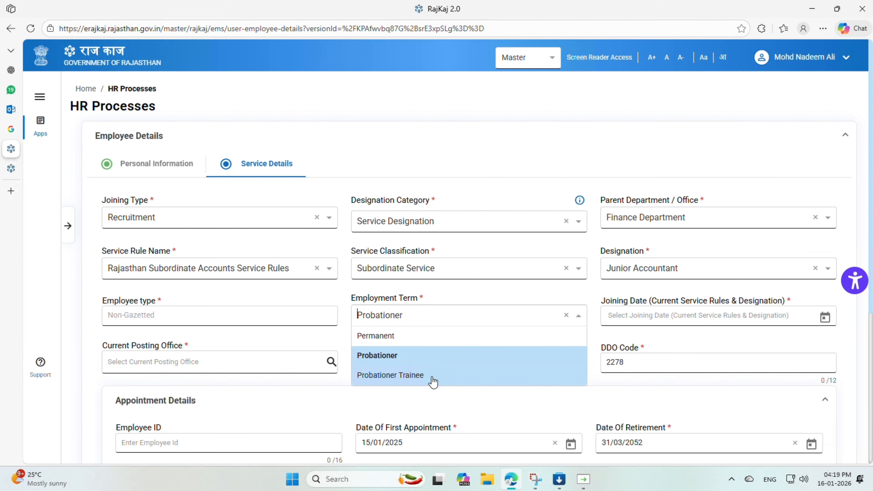
pyautogui.click(660, 329)
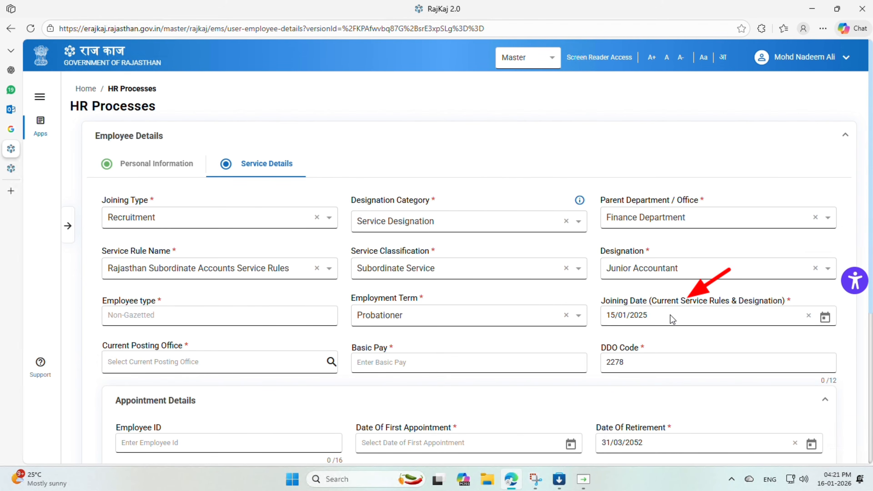
pyautogui.click(416, 270)
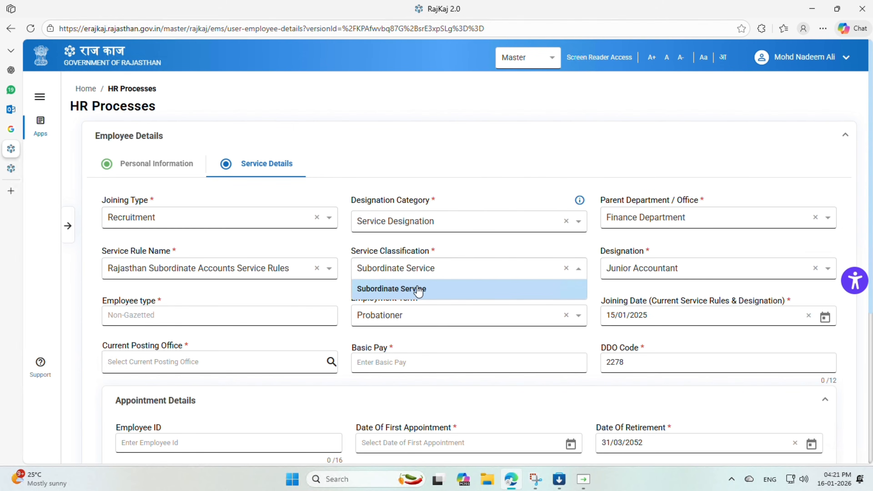
pyautogui.click(600, 283)
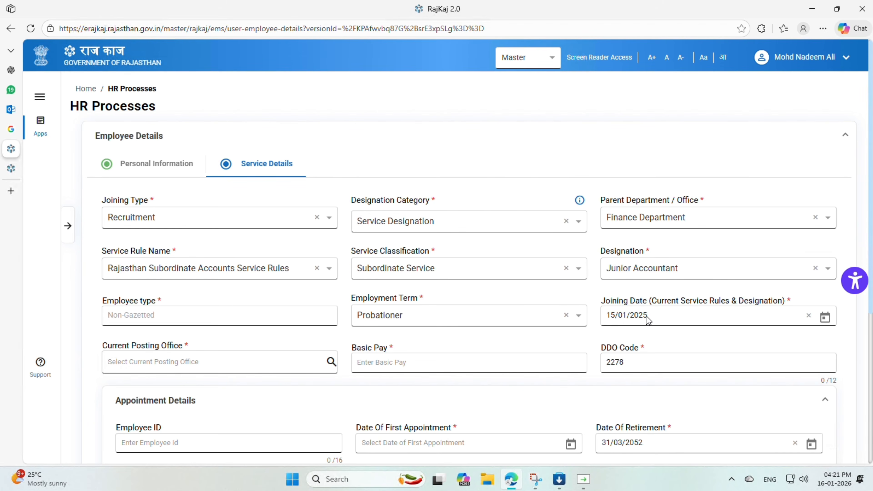
# Open the current posting office search and choose Government Of Rajasthan as the government
pyautogui.click(332, 362)
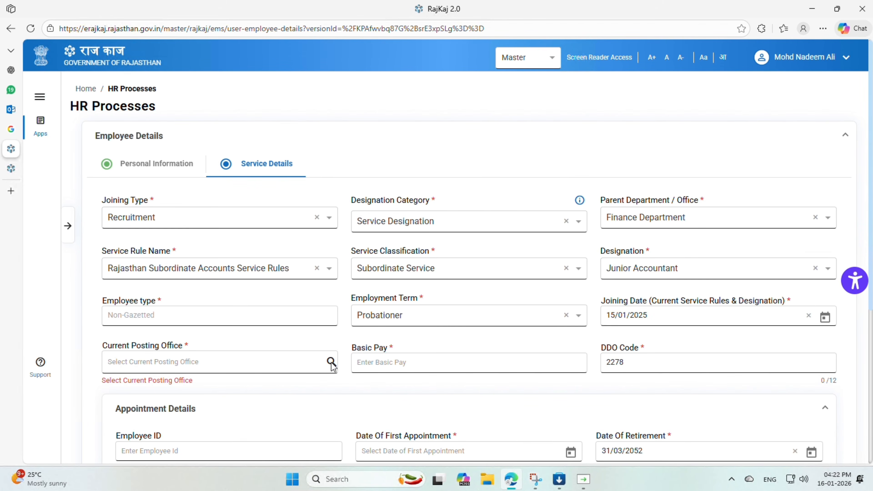
pyautogui.click(331, 362)
pyautogui.click(275, 162)
pyautogui.click(256, 199)
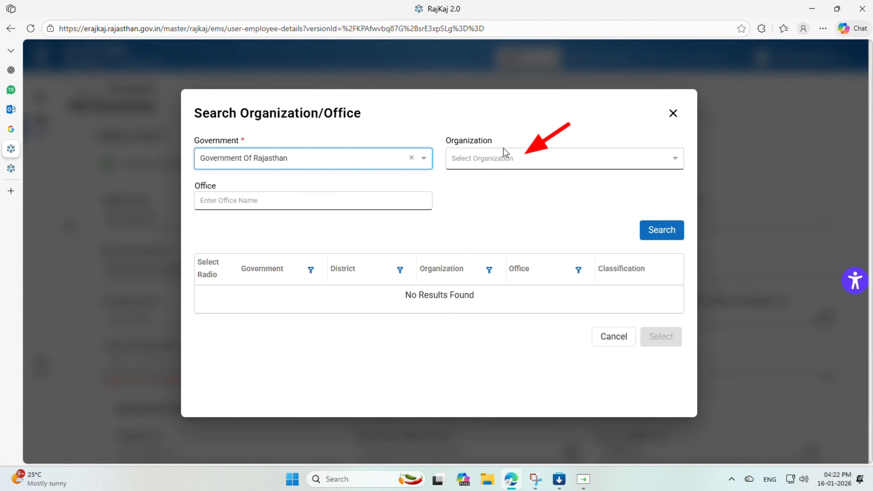
# Search for social and choose Social Justice and Empowerment Department as the organization
pyautogui.click(491, 158)
pyautogui.write('social')
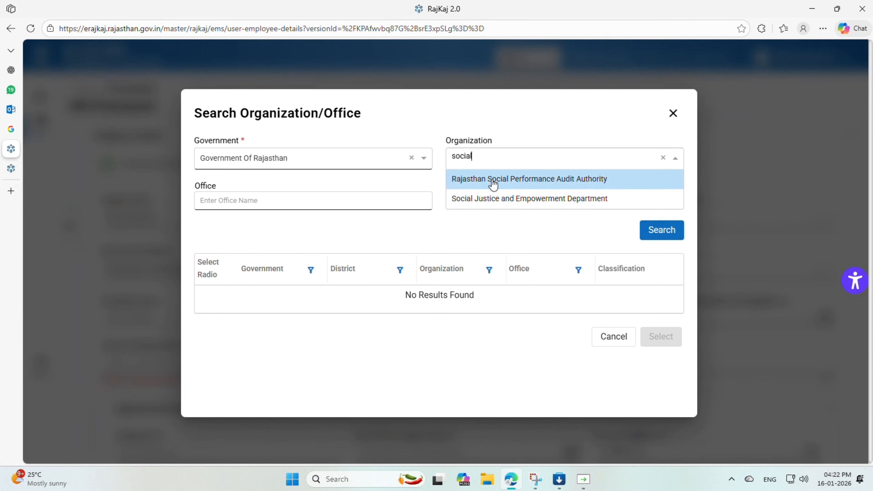
pyautogui.click(487, 200)
# Search the Social Justice and Empowerment Department offices by entering the office name beginning udaipurw
pyautogui.click(304, 204)
pyautogui.write('udaipurat')
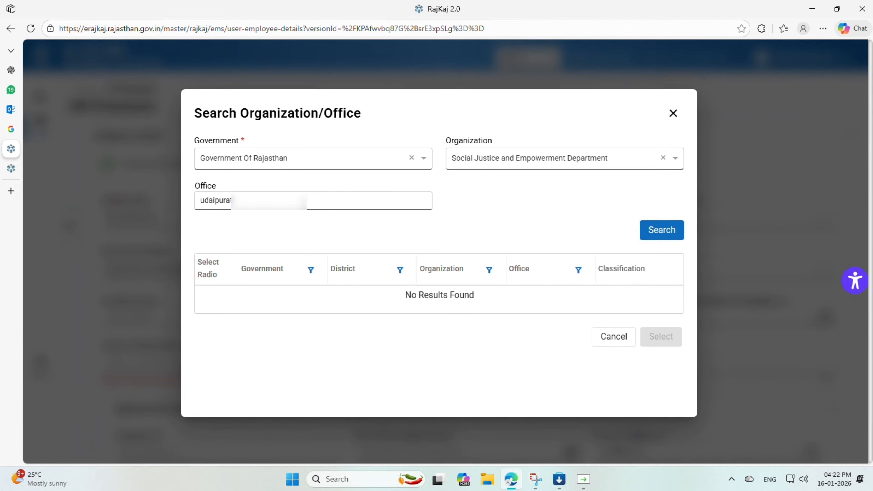
pyautogui.press('BackSpace')
pyautogui.write('w')
pyautogui.click(671, 229)
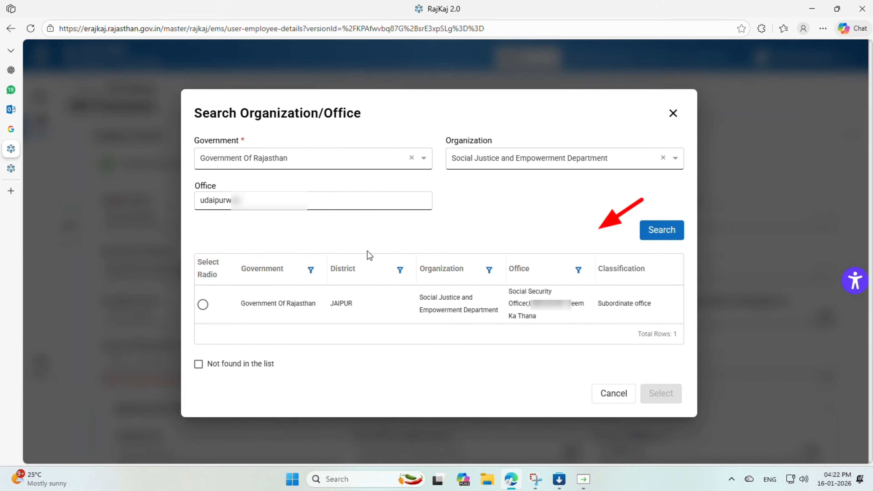
# Select the Social Security Officer office from the results and confirm it as the current posting office
pyautogui.click(203, 305)
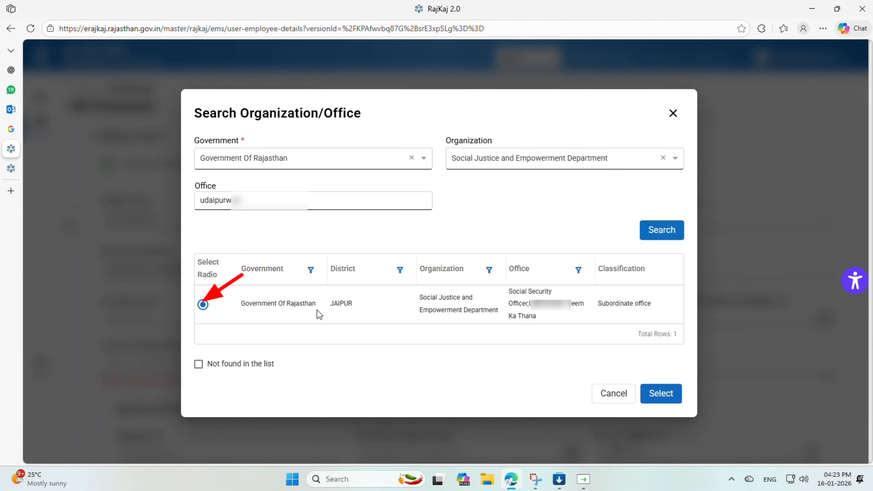
pyautogui.click(198, 366)
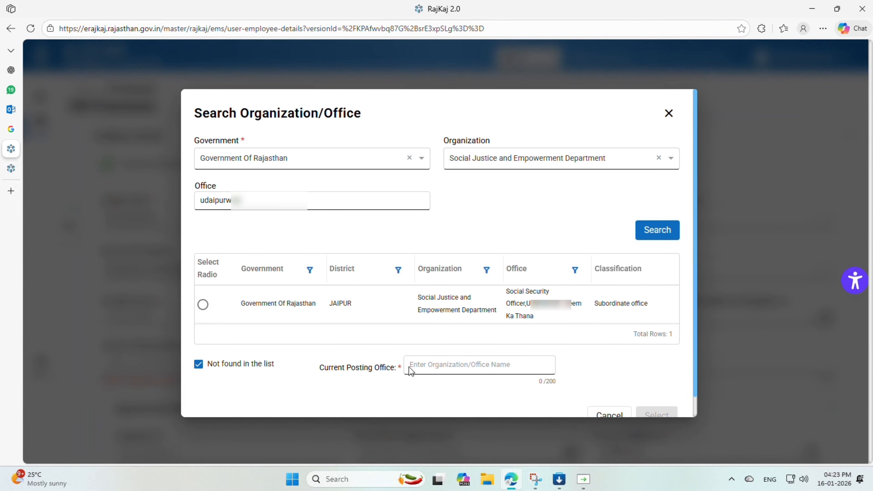
pyautogui.click(204, 306)
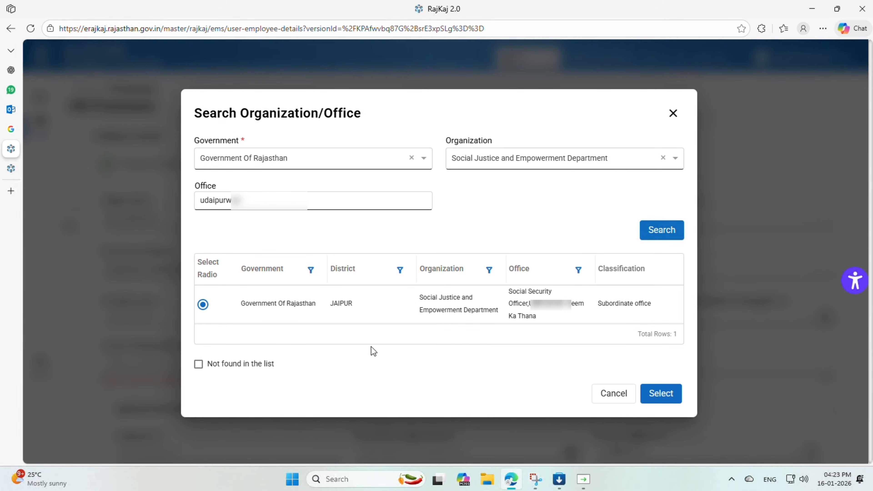
pyautogui.click(661, 395)
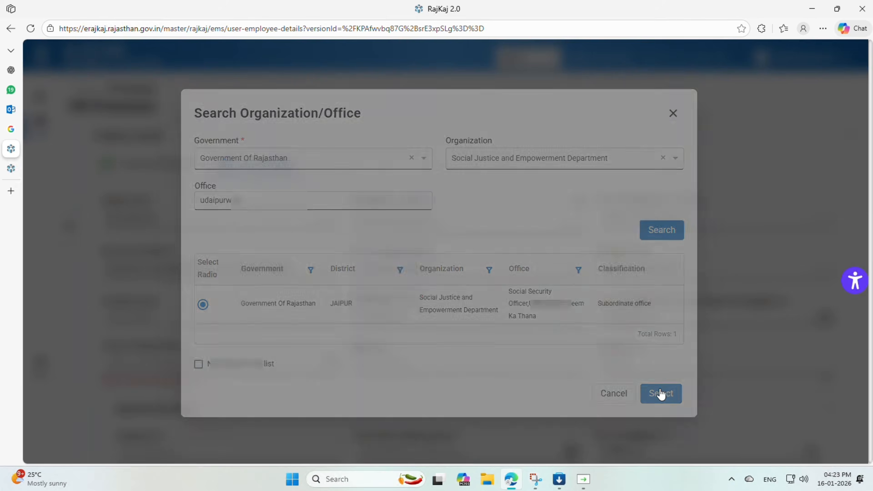
# Set the basic pay to 23700 and enter the employee ID in the appointment details
pyautogui.click(405, 364)
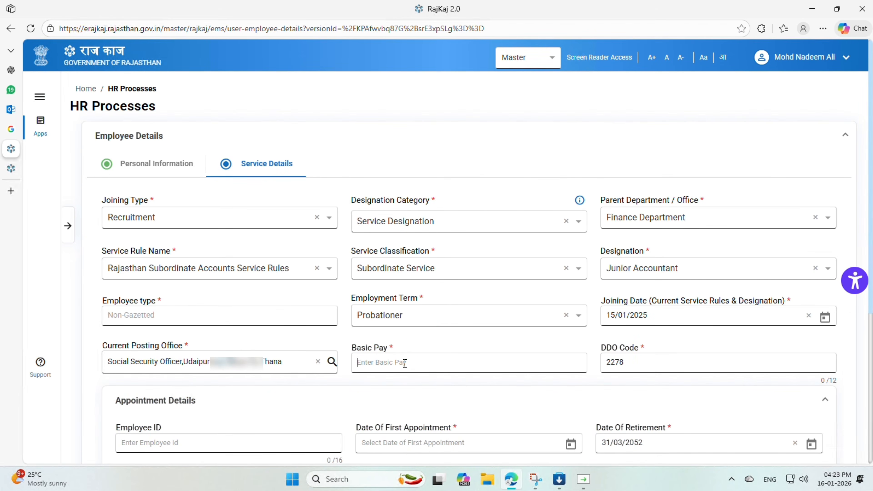
pyautogui.write('23700')
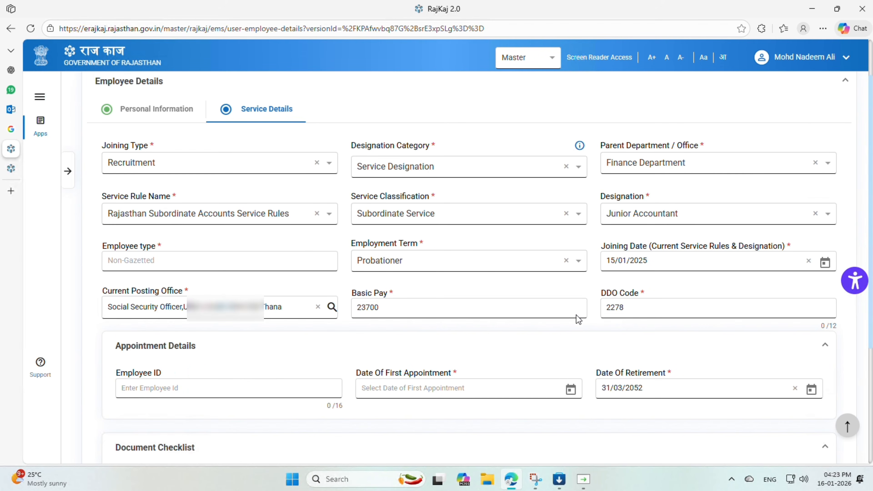
pyautogui.click(224, 391)
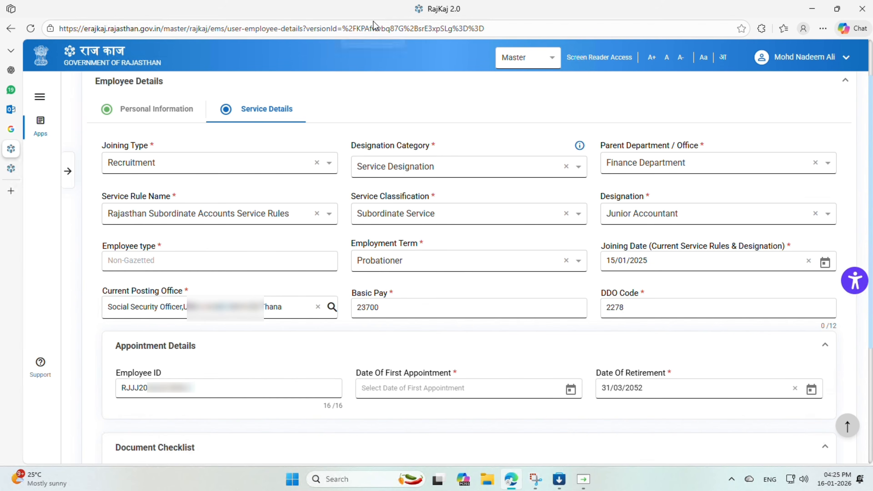
# Set the date of first appointment to 15/01/2025 using the calendar's year and month pickers
pyautogui.click(572, 391)
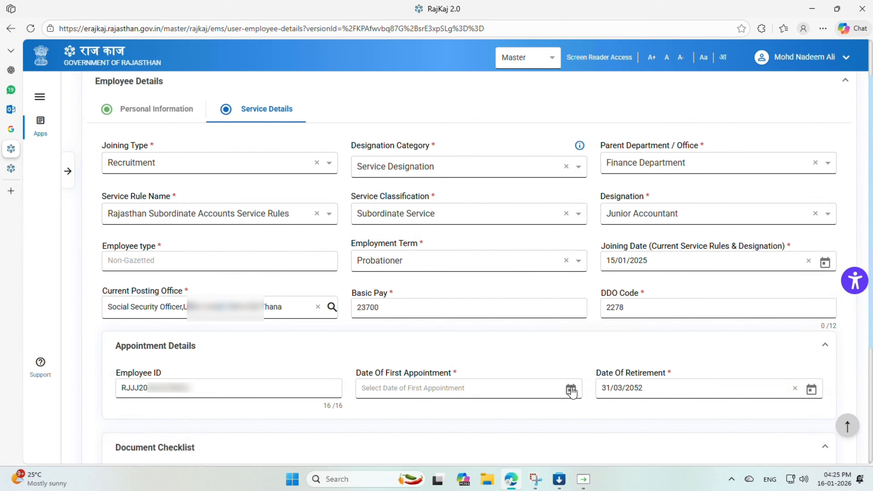
pyautogui.click(572, 389)
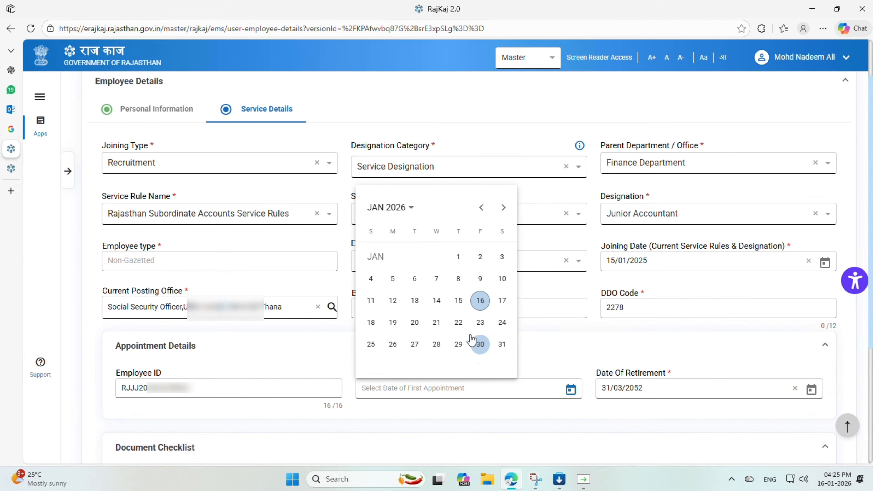
pyautogui.click(411, 210)
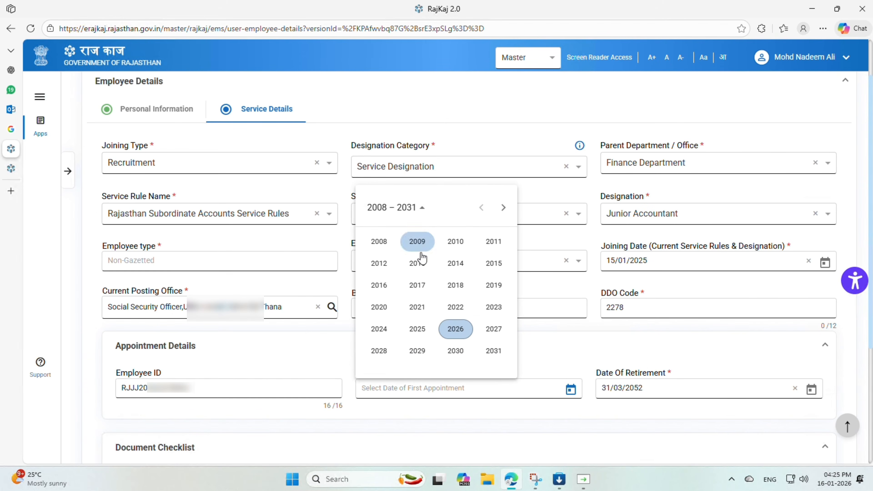
pyautogui.click(417, 328)
pyautogui.click(379, 264)
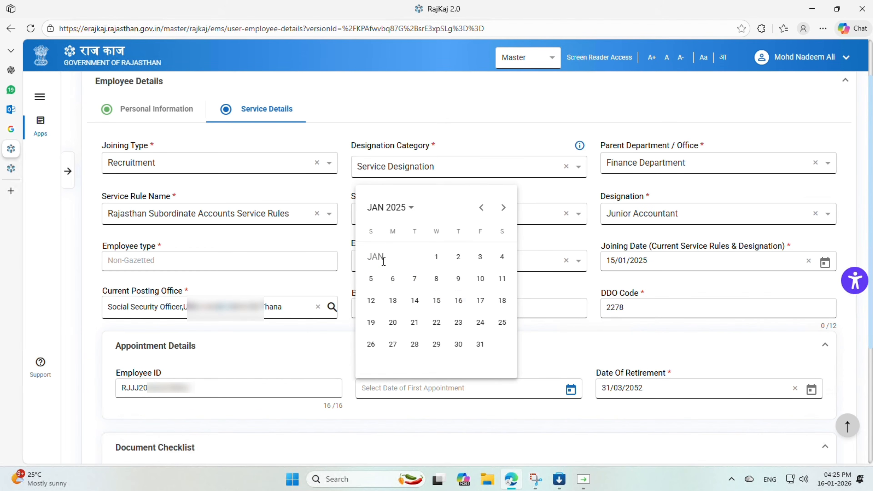
pyautogui.click(437, 301)
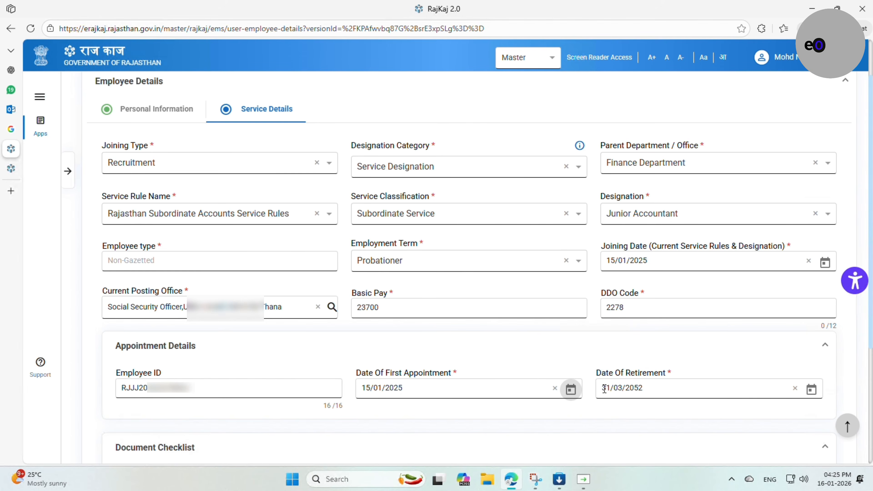
# Create the employee record and confirm creating these employee details
pyautogui.scroll(-3, 651, 383)
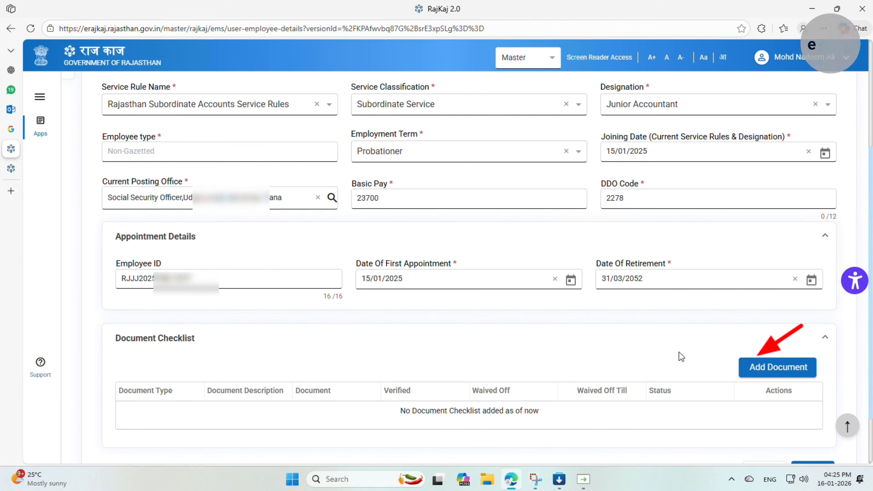
pyautogui.scroll(-2, 722, 375)
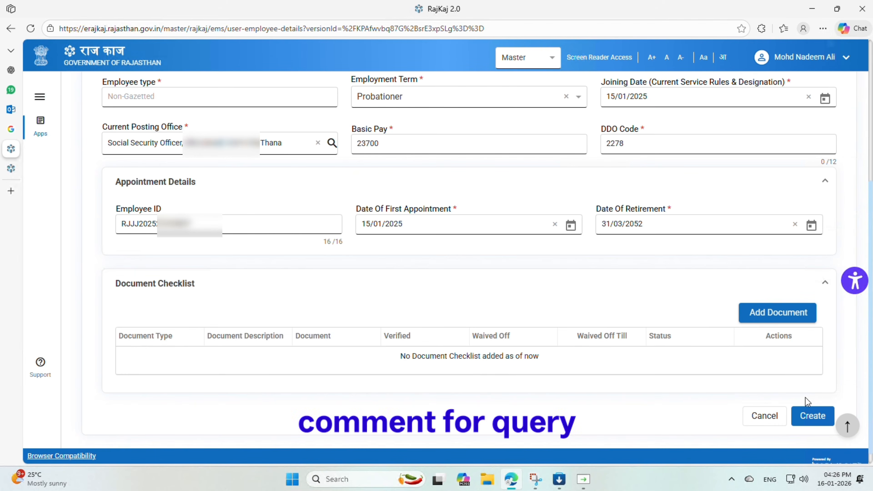
pyautogui.click(813, 417)
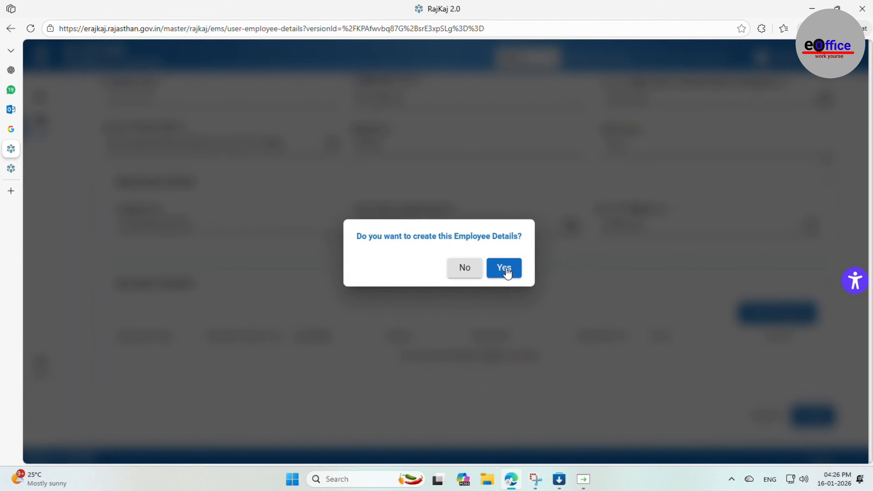
pyautogui.click(507, 270)
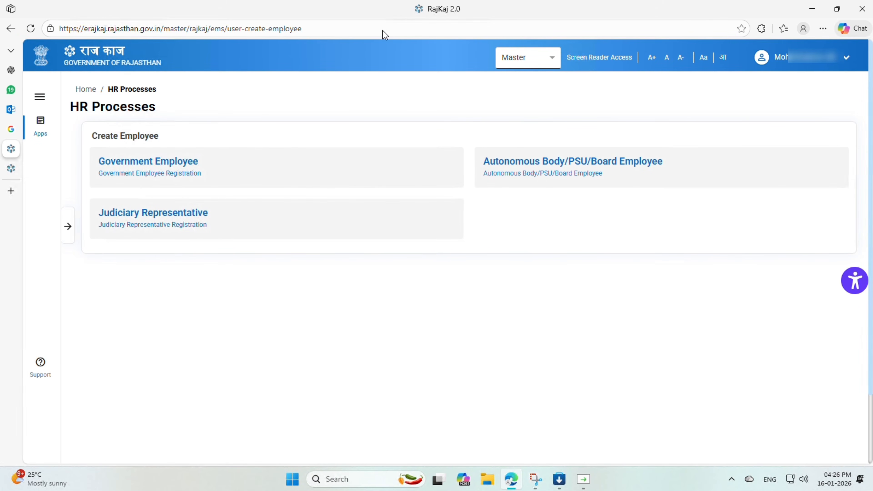
# Log out of the current RajKaj account
pyautogui.click(806, 65)
pyautogui.click(702, 206)
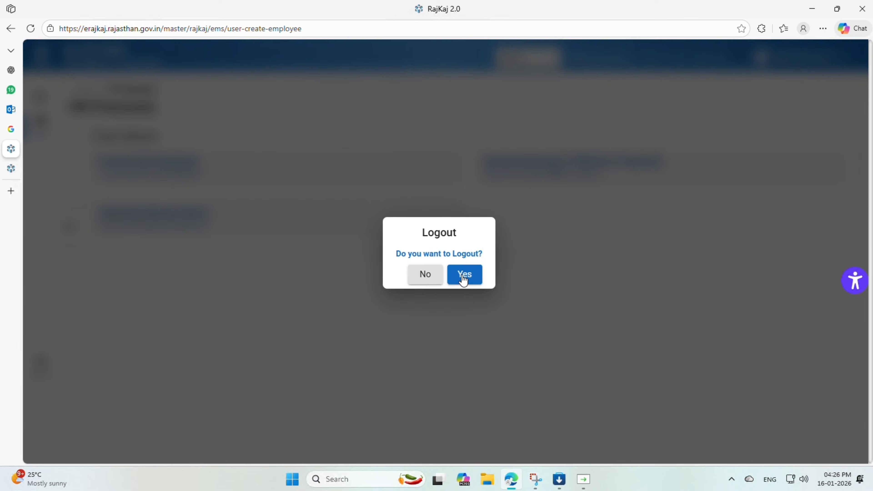
pyautogui.click(464, 277)
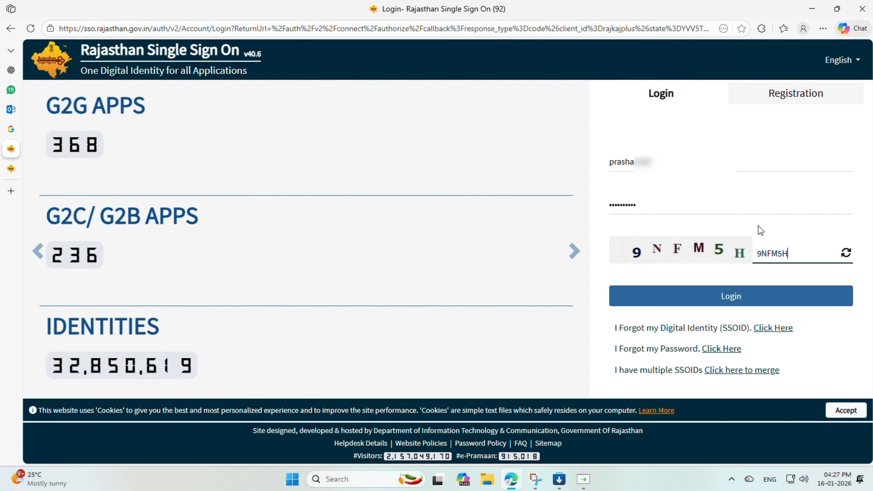
# Log in through Rajasthan Single Sign On with the new employee's account and decline saving the password
pyautogui.click(732, 293)
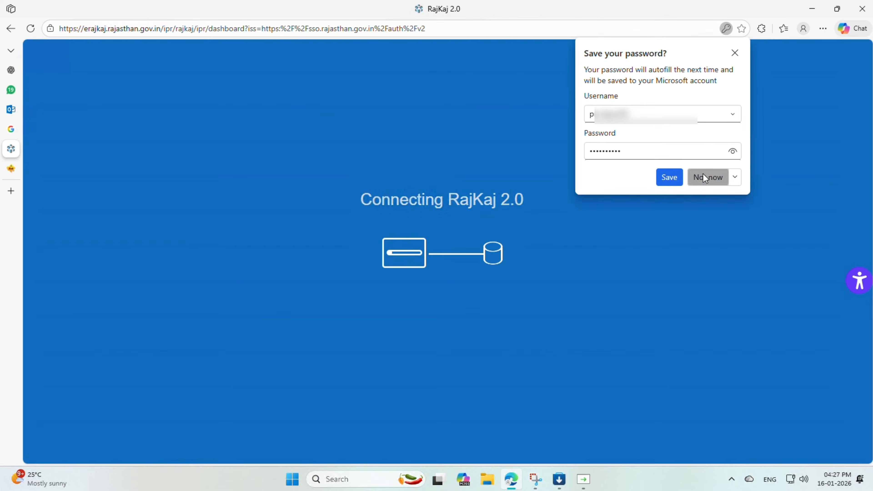
pyautogui.click(706, 178)
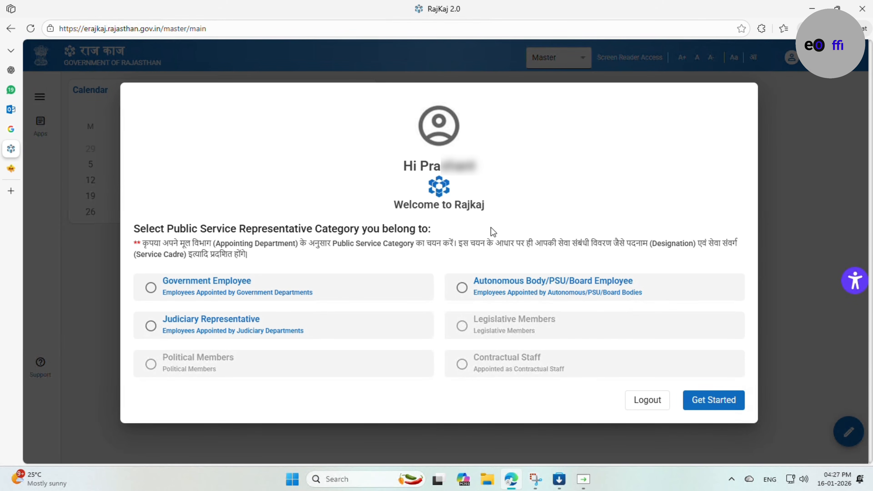
# Choose Government Employee as the public service representative category and get started
pyautogui.click(198, 290)
pyautogui.click(727, 406)
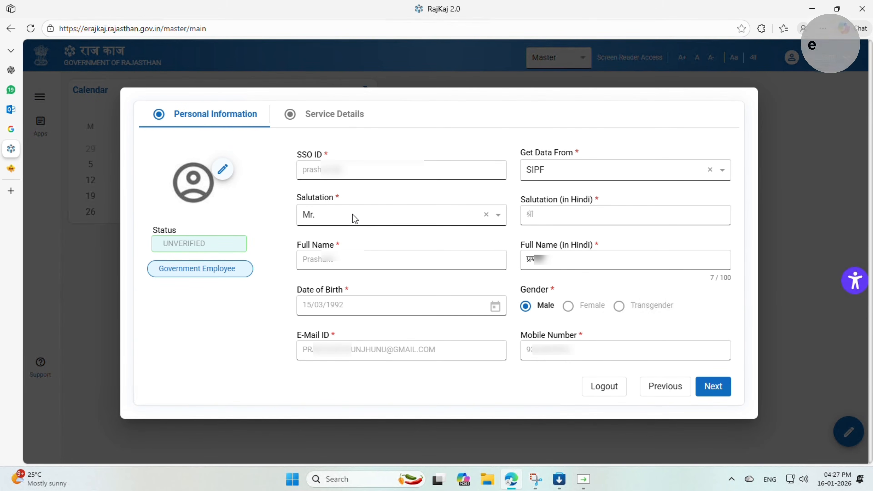
# Review the employee's prefilled service details and return to the personal information section
pyautogui.click(324, 119)
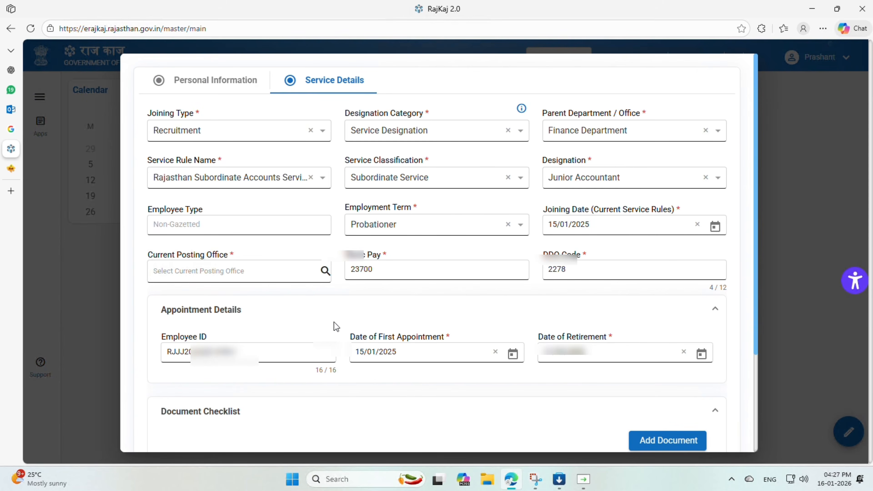
pyautogui.scroll(-3, 388, 217)
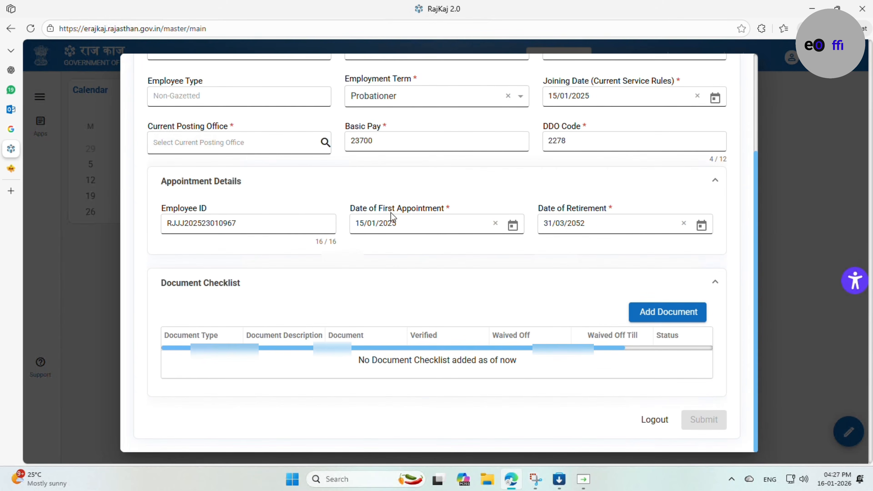
pyautogui.scroll(3, 392, 217)
pyautogui.click(206, 82)
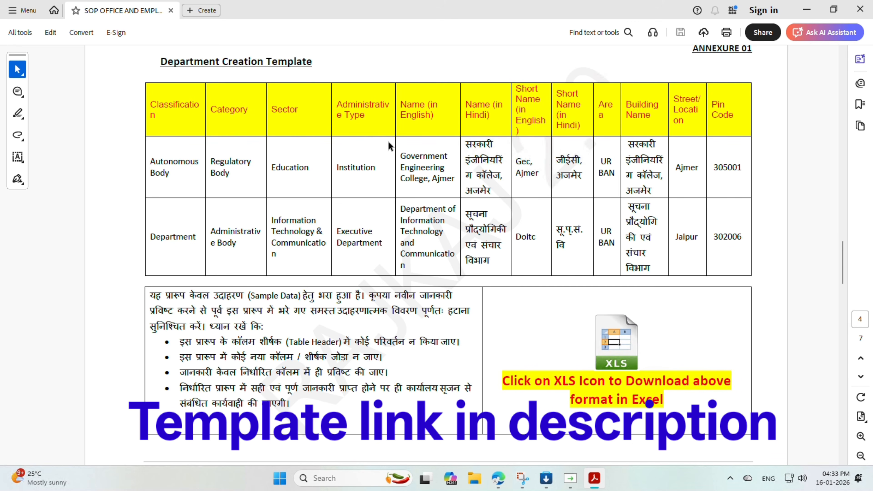
# Switch to the SOP PDF in Acrobat and browse its creation templates and support contact details
pyautogui.scroll(-1, 387, 140)
pyautogui.scroll(1, 370, 138)
pyautogui.scroll(-3, 370, 140)
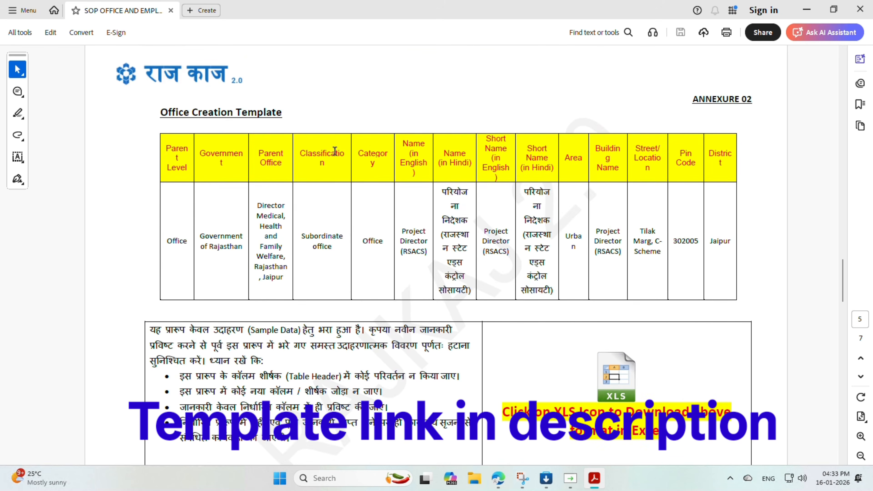
pyautogui.scroll(-1, 336, 145)
pyautogui.scroll(-2, 338, 141)
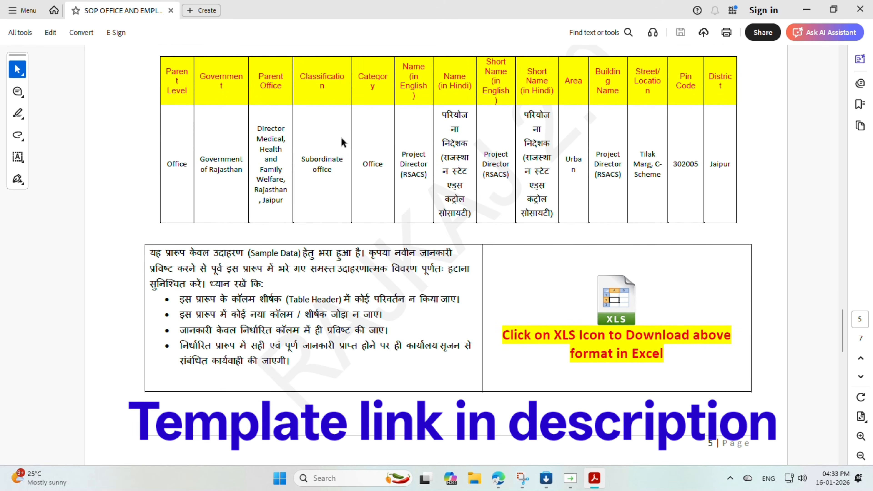
pyautogui.scroll(1, 342, 141)
pyautogui.scroll(-2, 342, 141)
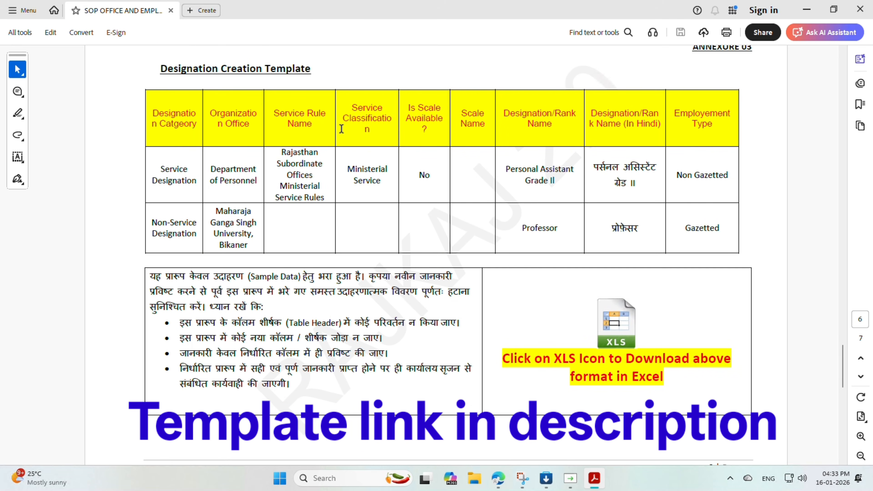
pyautogui.scroll(15, 342, 129)
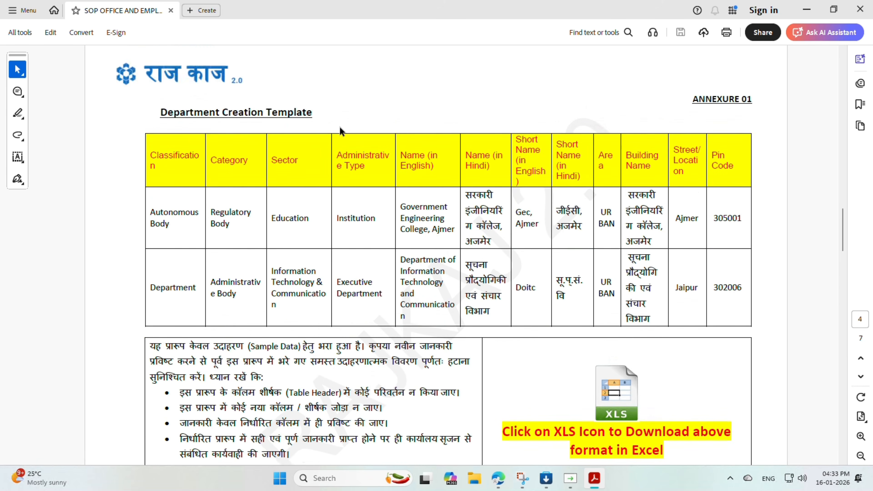
pyautogui.scroll(1, 341, 128)
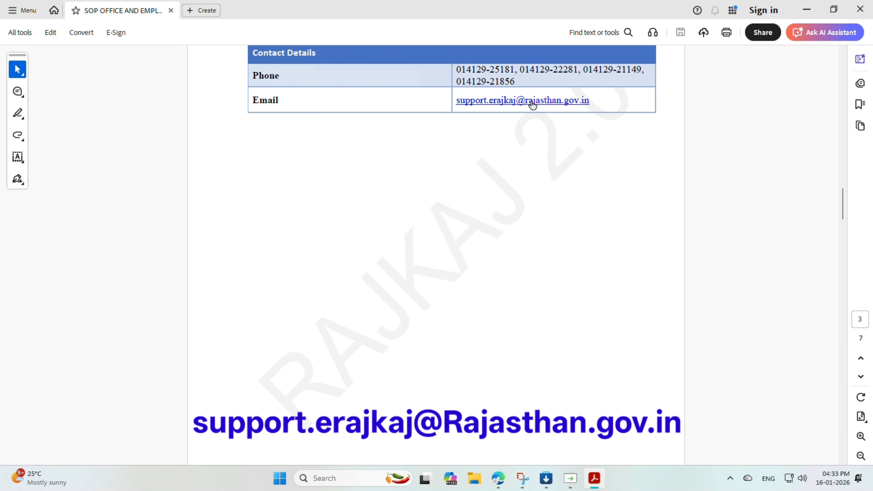
pyautogui.scroll(2, 469, 84)
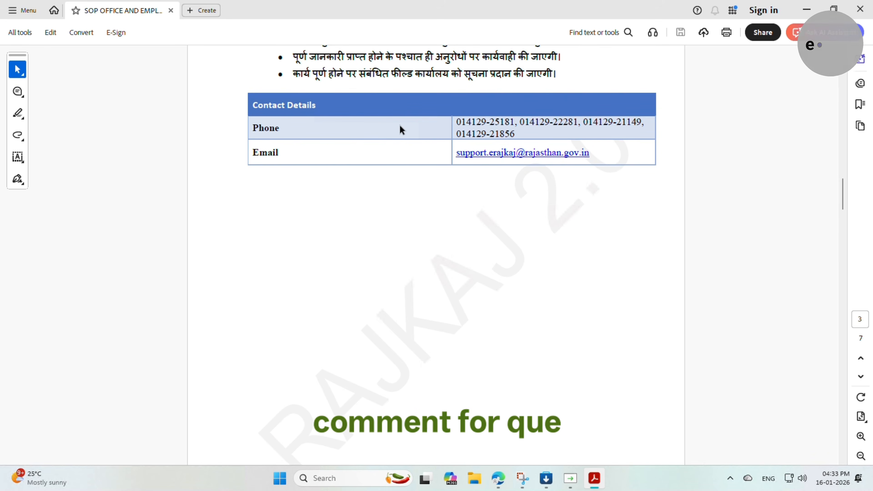
pyautogui.scroll(-3, 403, 130)
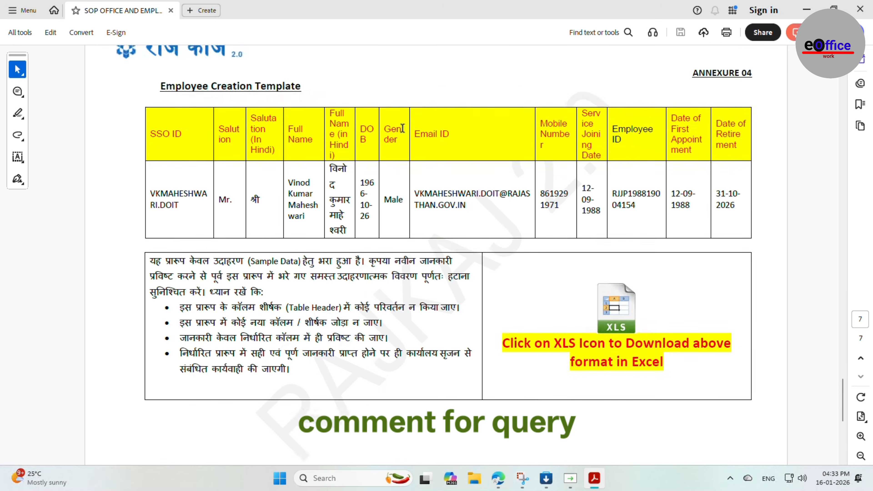
pyautogui.scroll(-2, 403, 130)
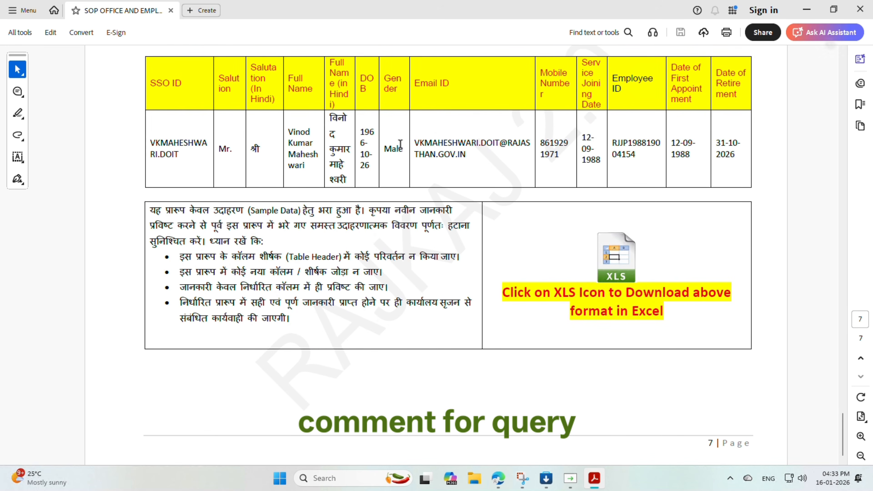
pyautogui.scroll(1, 380, 170)
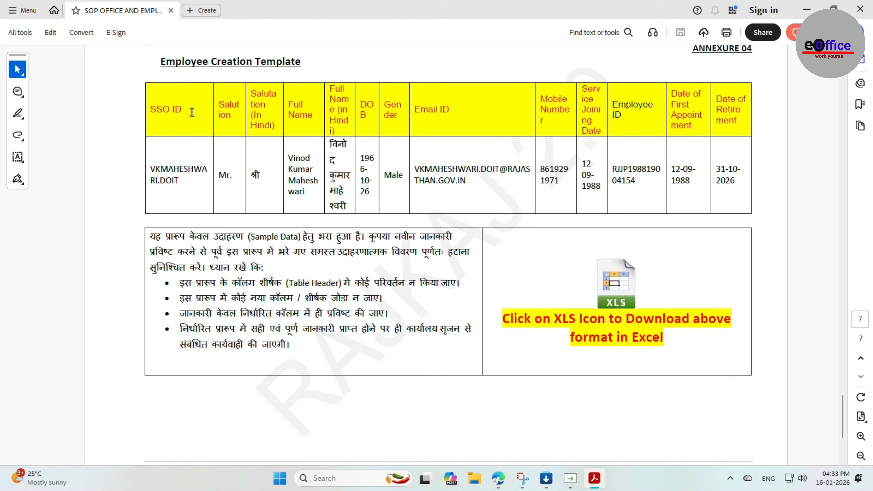
pyautogui.scroll(3, 646, 166)
pyautogui.scroll(10, 646, 167)
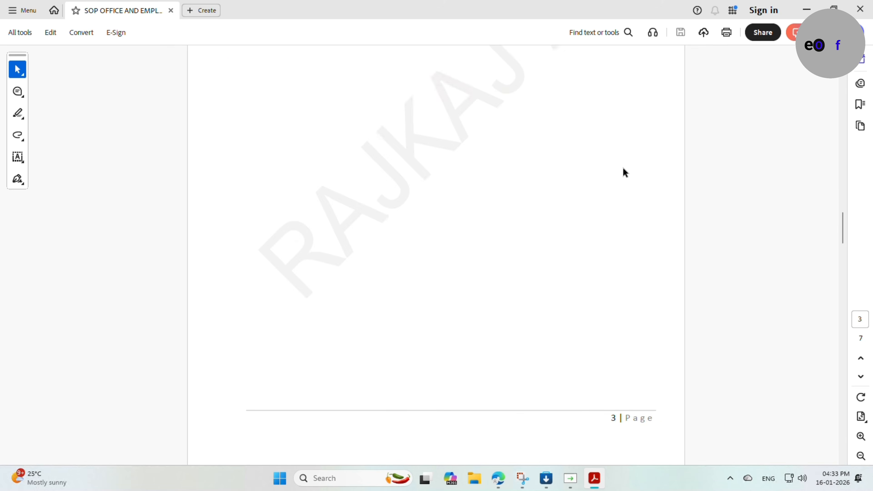